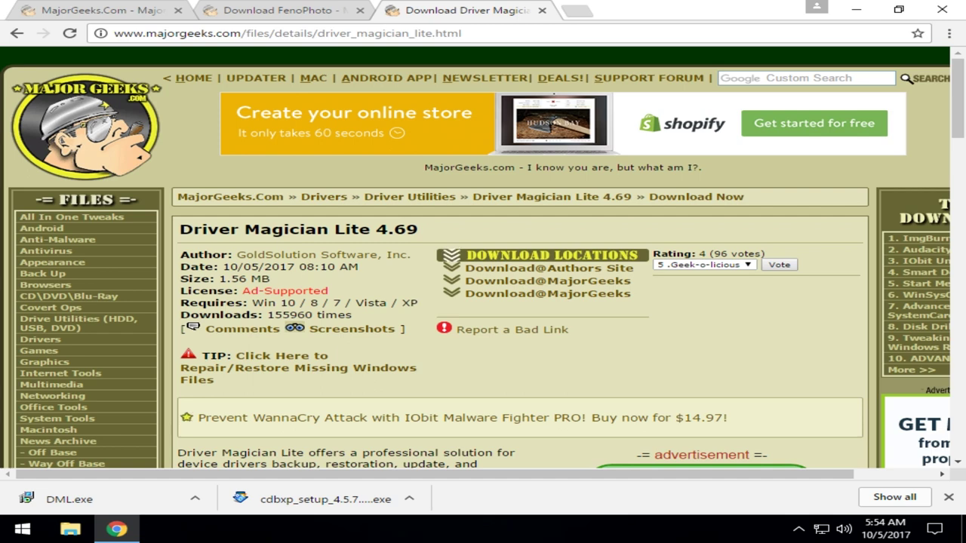
# Scroll the MajorGeeks front page to Driver Magician Lite 4.69 and highlight its Ad-Supported label
pyautogui.click(98, 10)
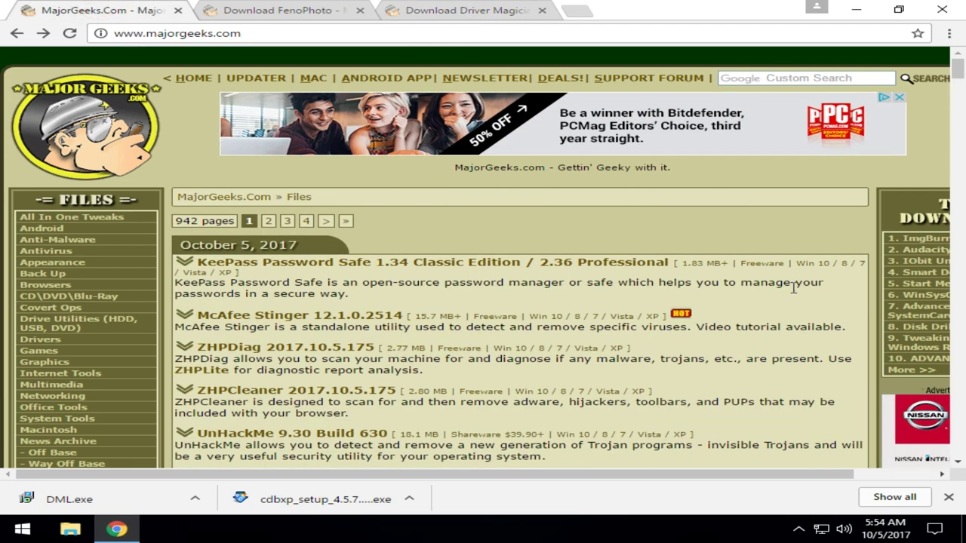
pyautogui.scroll(-2, 511, 302)
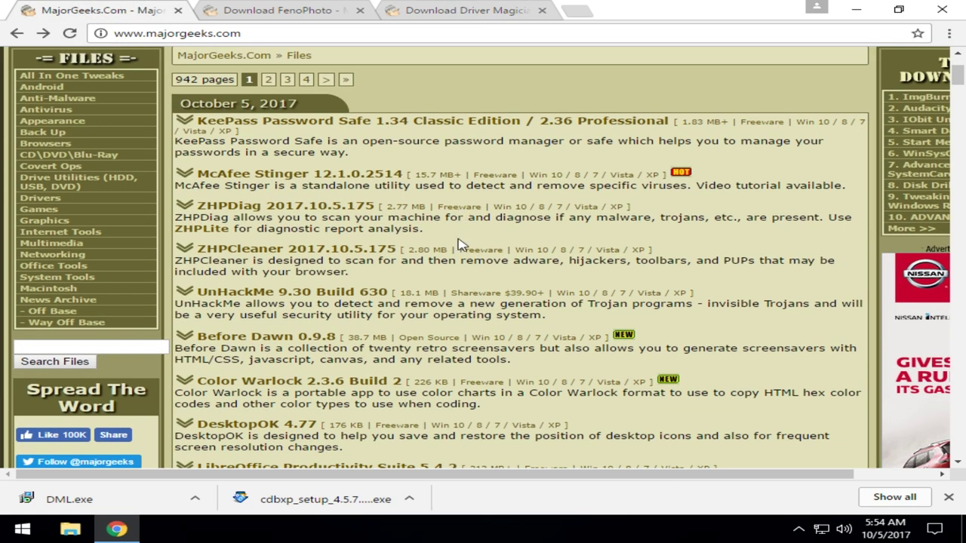
pyautogui.scroll(-2, 483, 272)
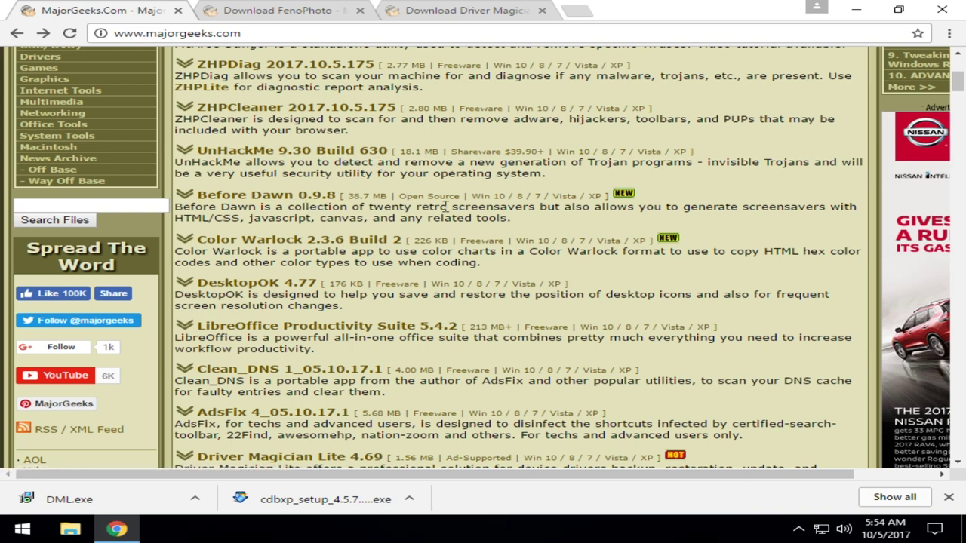
pyautogui.scroll(-2, 452, 211)
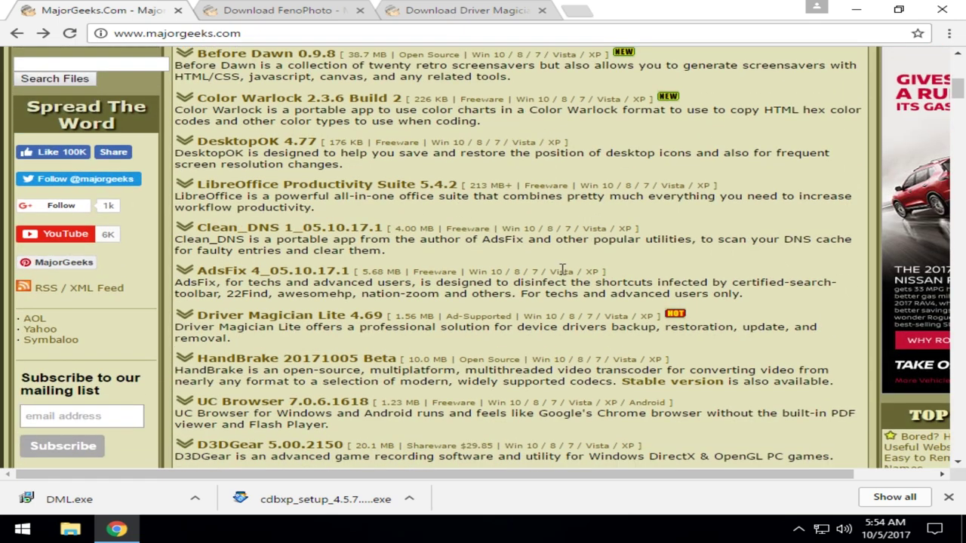
pyautogui.scroll(-2, 555, 270)
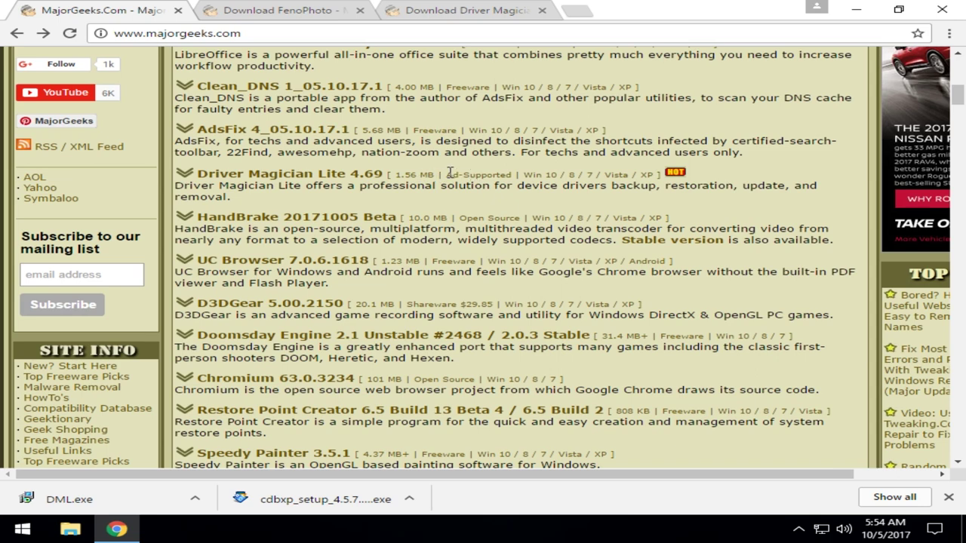
pyautogui.moveTo(445, 173); pyautogui.dragTo(515, 174)
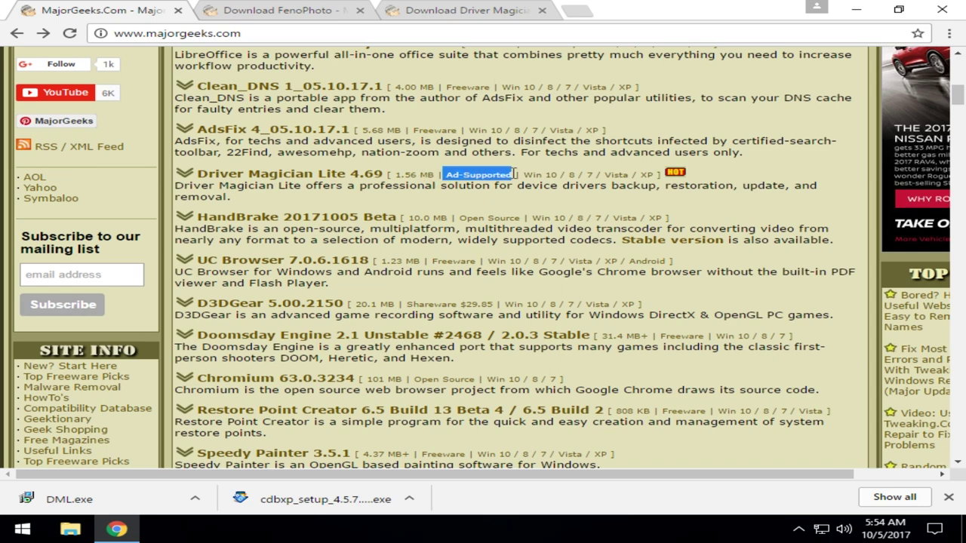
pyautogui.click(498, 195)
pyautogui.scroll(-1, 453, 200)
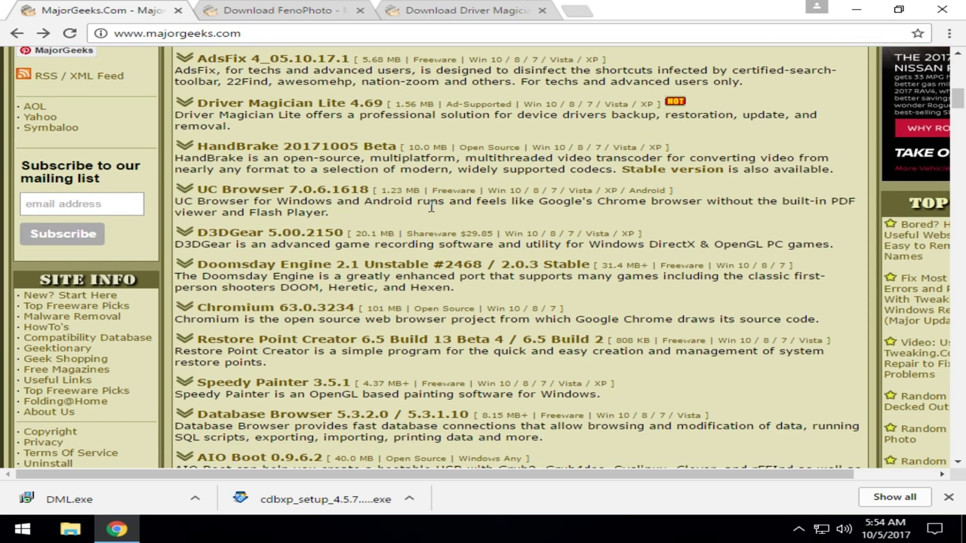
pyautogui.scroll(-6, 428, 217)
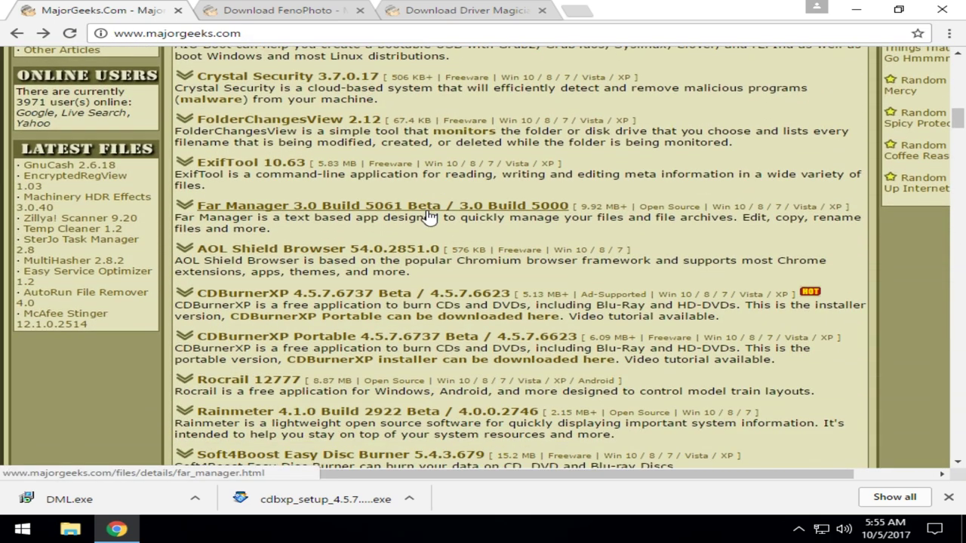
pyautogui.scroll(3, 428, 217)
pyautogui.scroll(-3, 428, 217)
pyautogui.scroll(-3, 428, 216)
pyautogui.scroll(1, 428, 215)
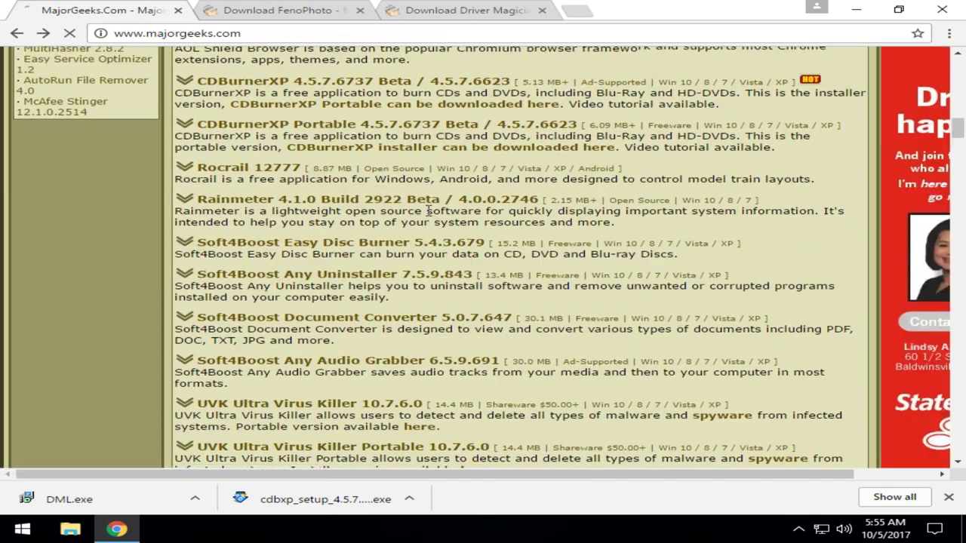
pyautogui.scroll(-1, 428, 211)
pyautogui.scroll(-5, 429, 215)
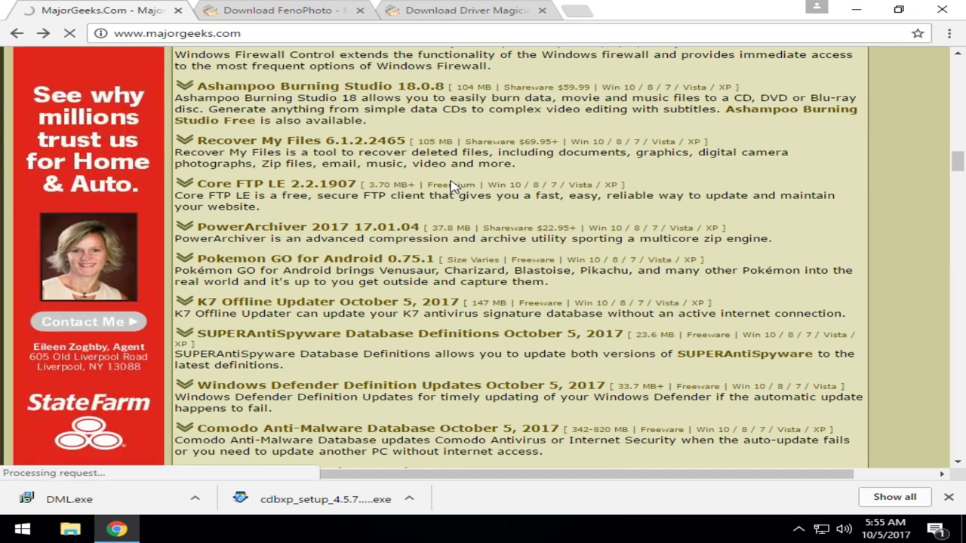
# Read the 'What is Ad-Supported?' article from the Driver Magician Lite page, then go back to it
pyautogui.click(286, 14)
pyautogui.click(453, 11)
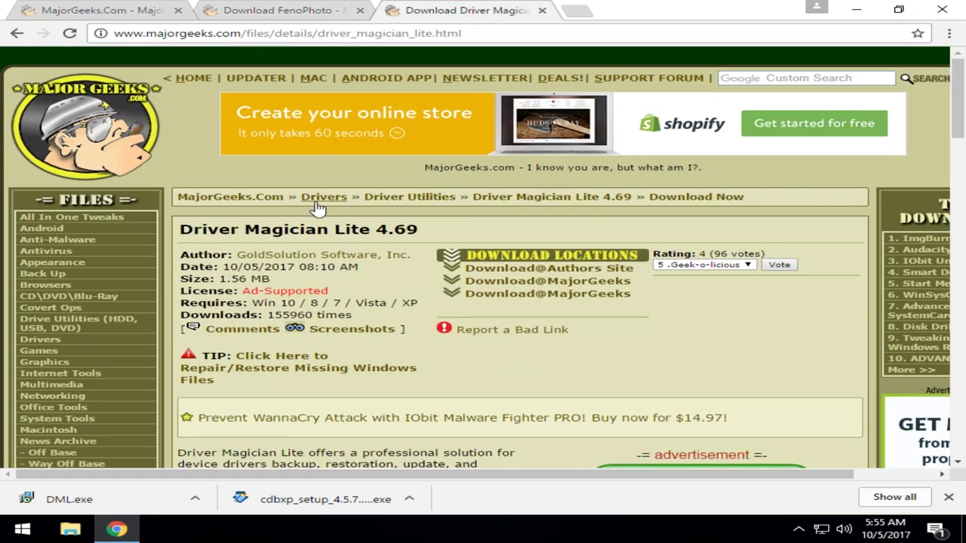
pyautogui.click(311, 291)
pyautogui.scroll(-10, 332, 241)
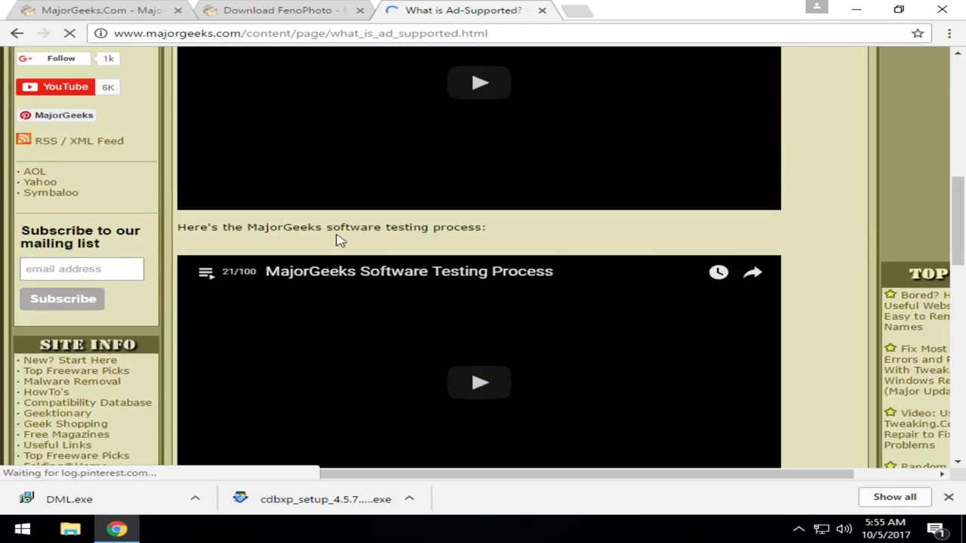
pyautogui.scroll(2, 338, 237)
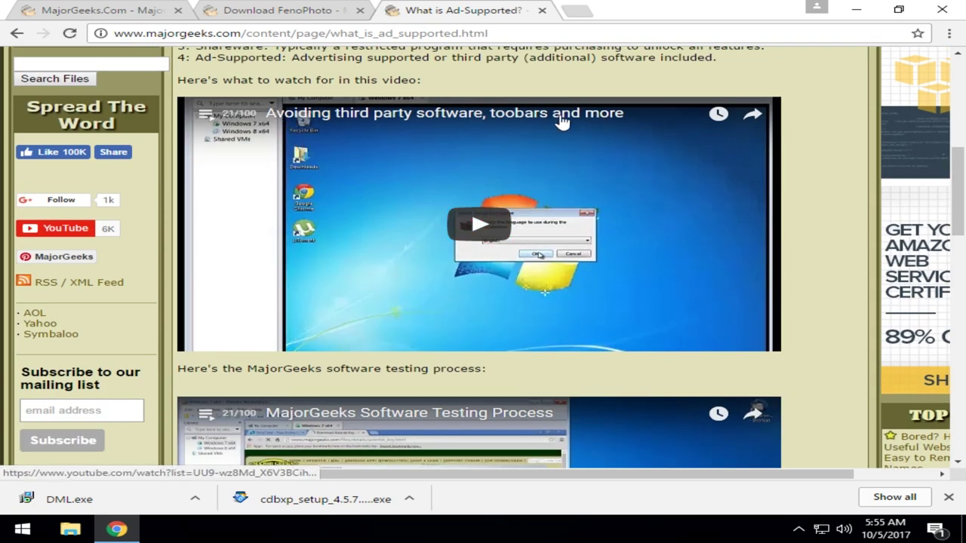
pyautogui.scroll(-4, 358, 189)
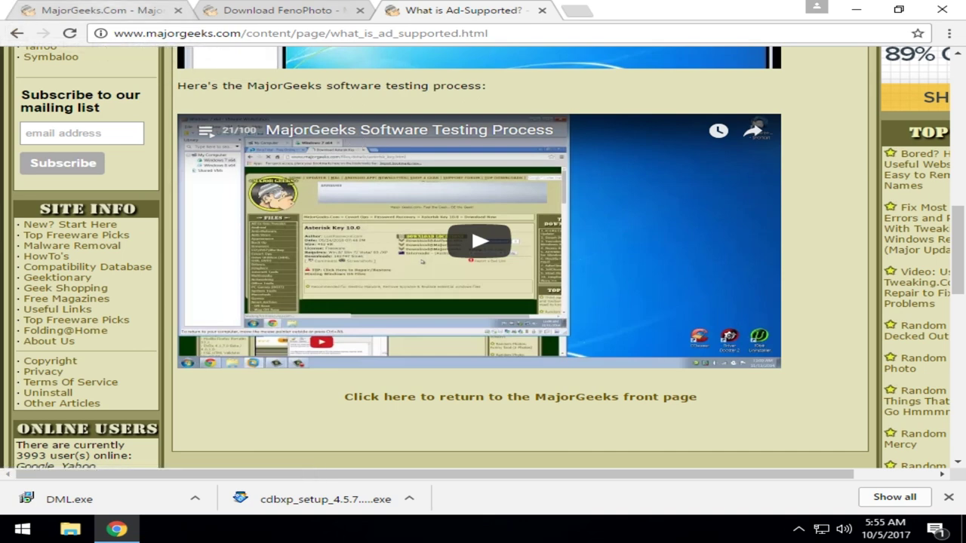
pyautogui.click(17, 34)
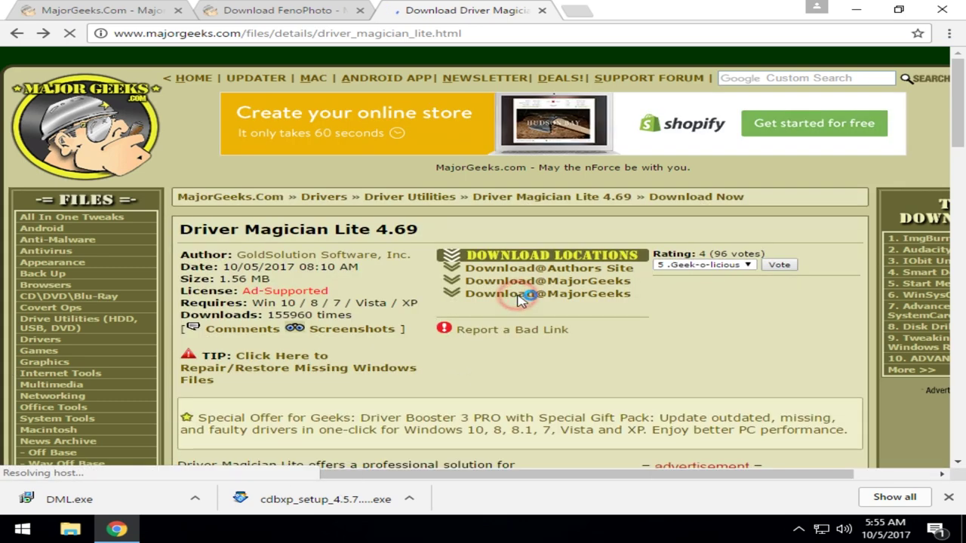
# Download DML.exe from MajorGeeks' own server and run it past the SmartScreen warning
pyautogui.click(520, 298)
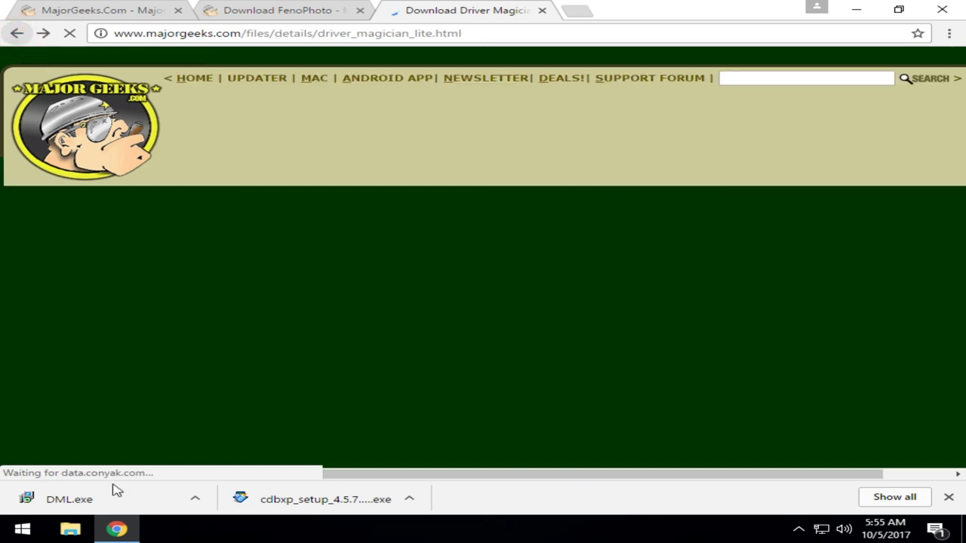
pyautogui.click(112, 494)
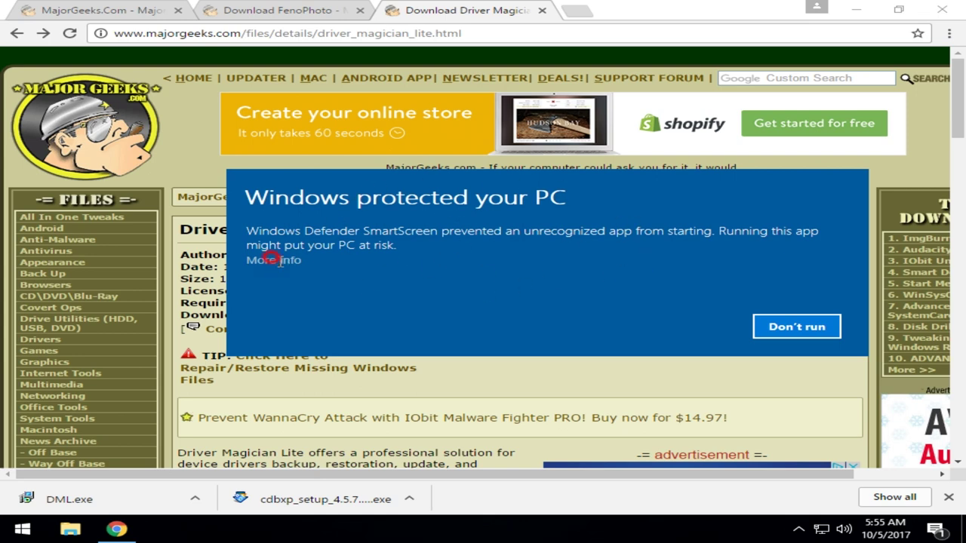
pyautogui.click(278, 260)
pyautogui.click(668, 327)
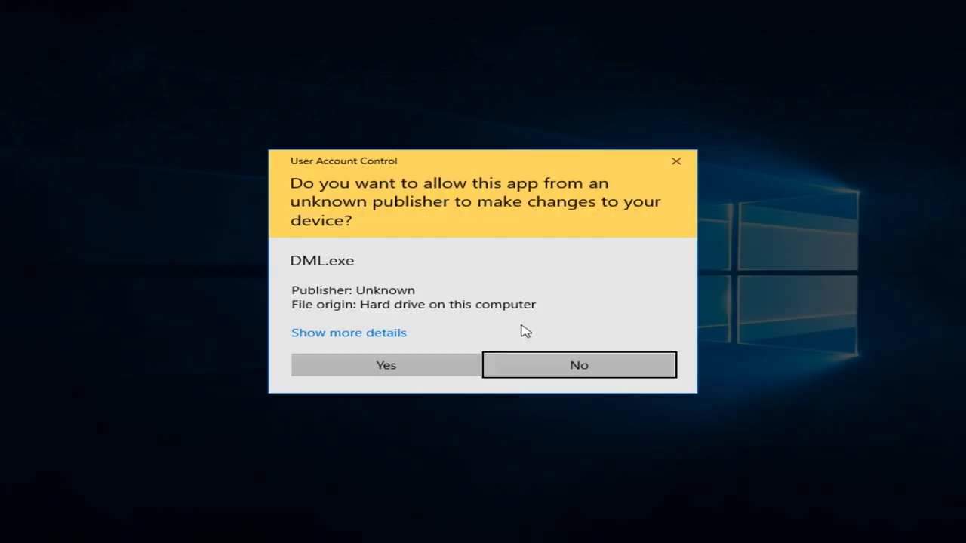
# Allow the Driver Magician Lite installer, accept its license and decline the e-mail newsletter
pyautogui.click(373, 368)
pyautogui.click(593, 379)
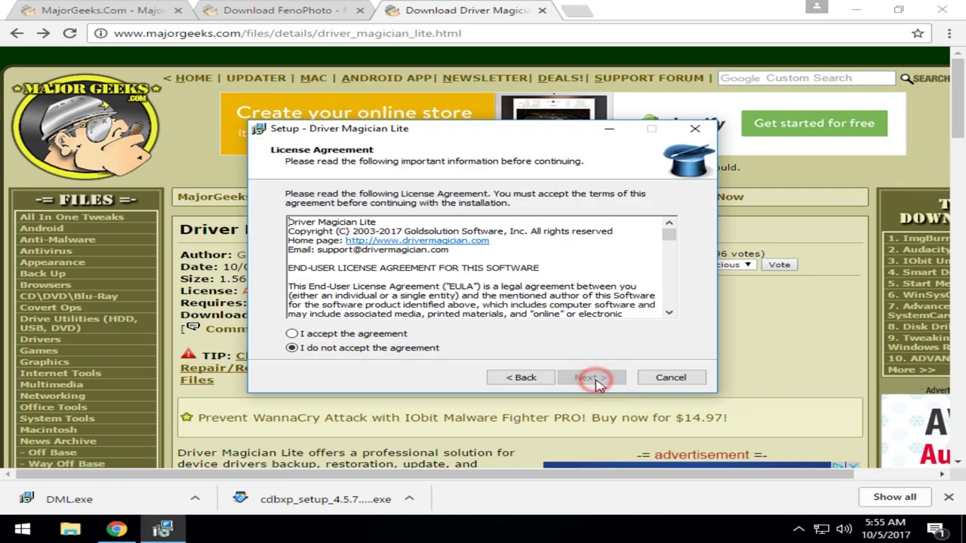
pyautogui.click(381, 334)
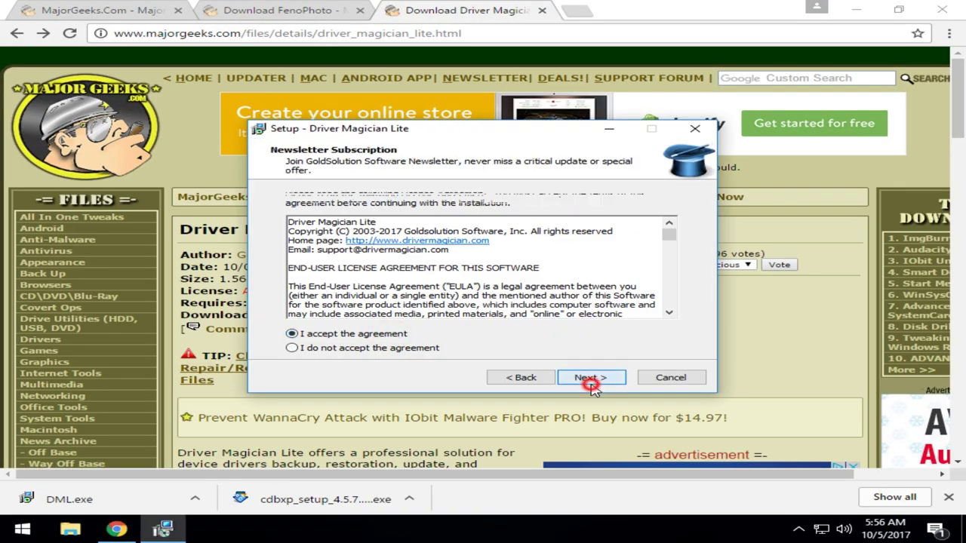
pyautogui.click(589, 377)
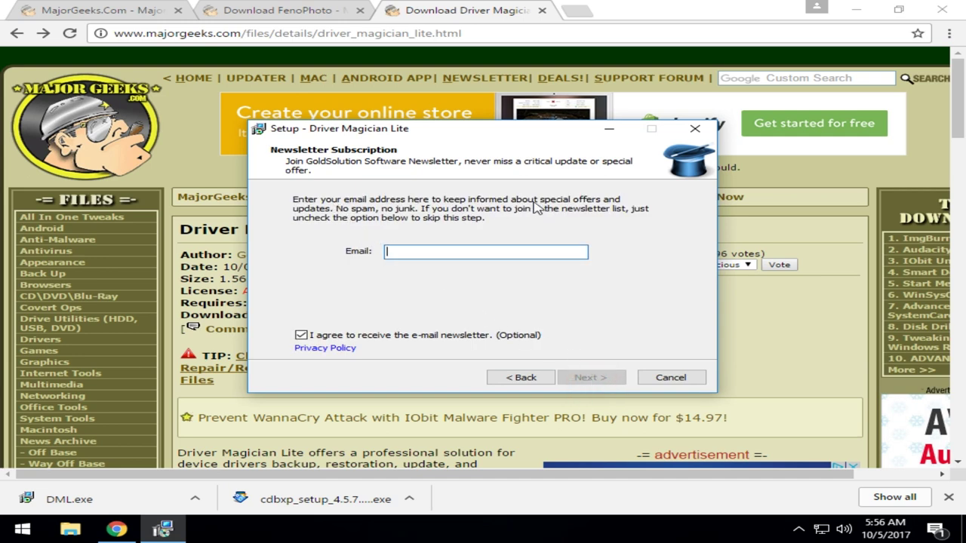
pyautogui.click(301, 336)
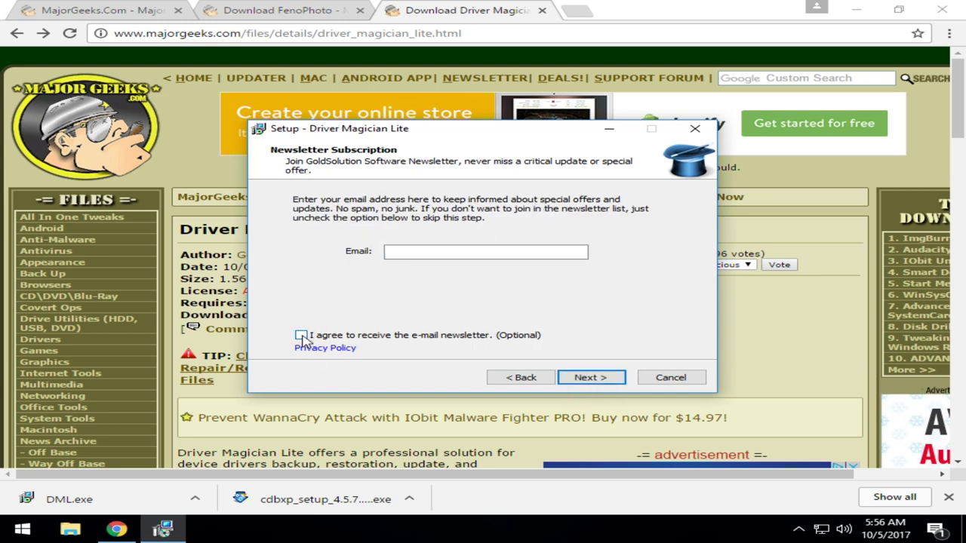
# Keep the default install and Start Menu folders, install Driver Magician Lite and launch it
pyautogui.click(599, 381)
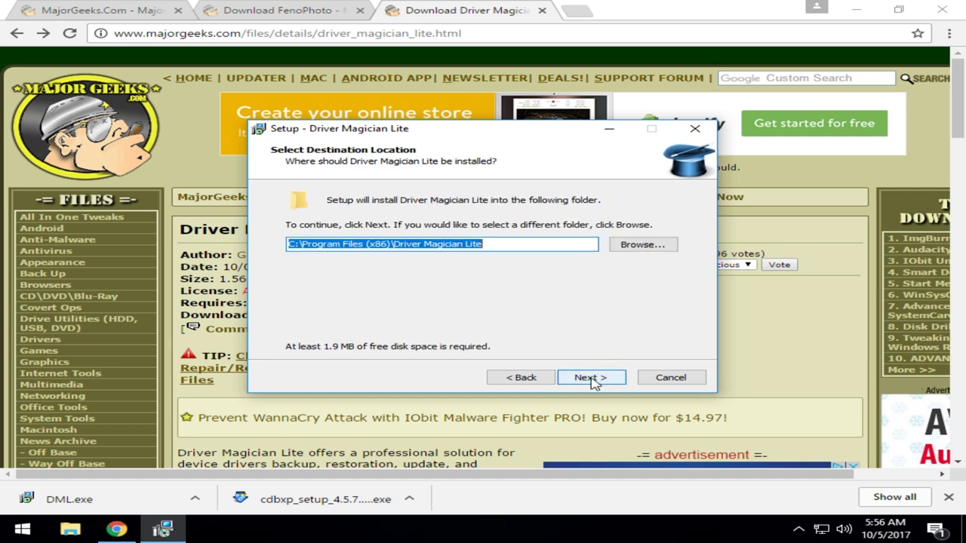
pyautogui.click(593, 381)
pyautogui.click(592, 380)
pyautogui.click(592, 379)
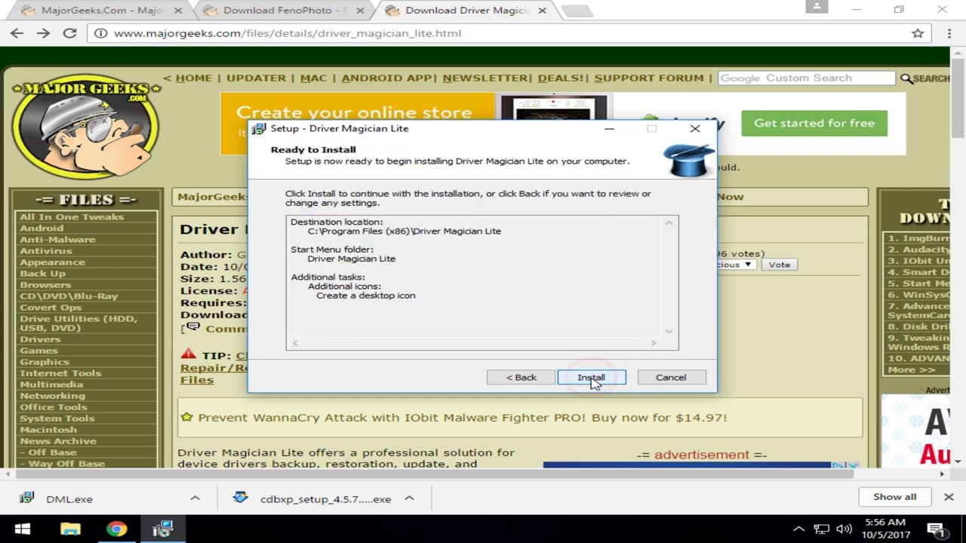
pyautogui.click(591, 379)
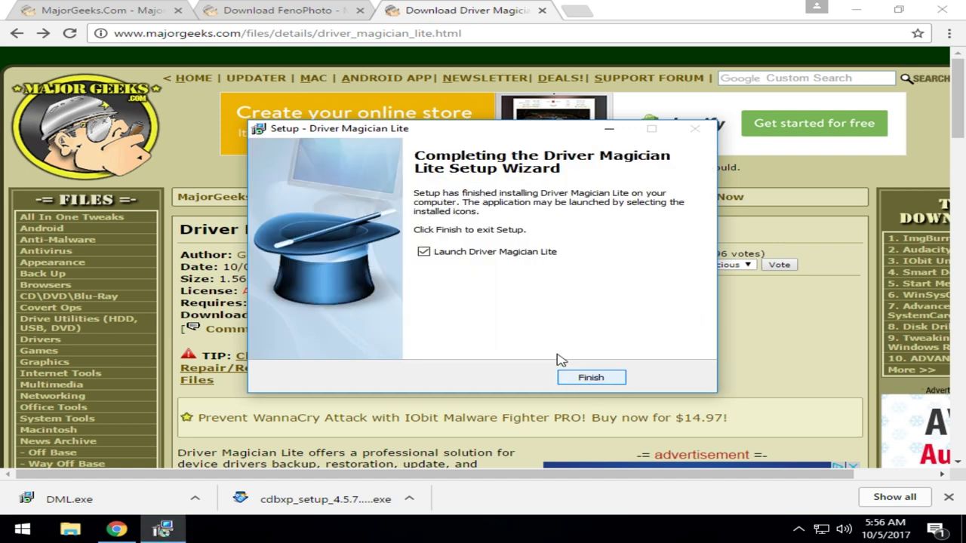
pyautogui.click(591, 377)
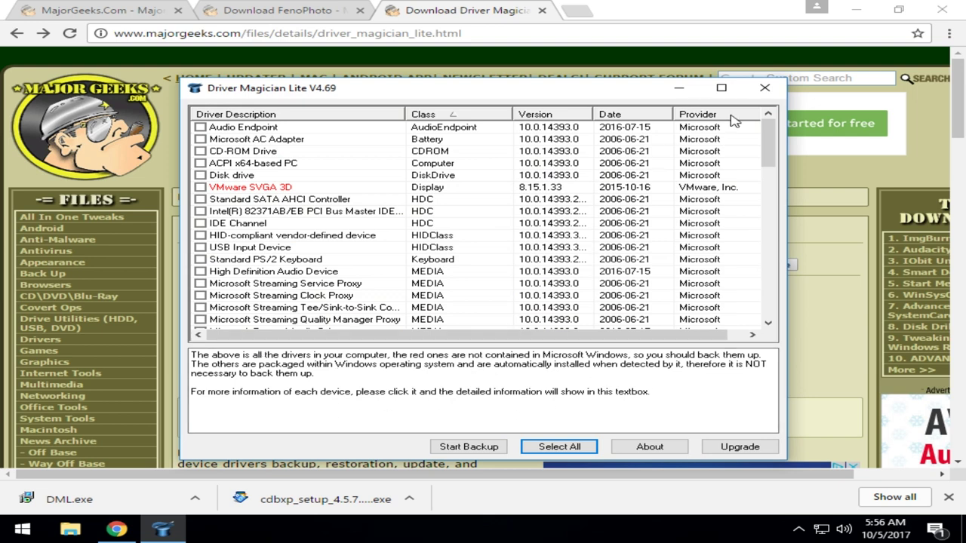
# Close Driver Magician Lite, run the CDBurnerXP installer, accept its license and keep the default folder
pyautogui.click(765, 88)
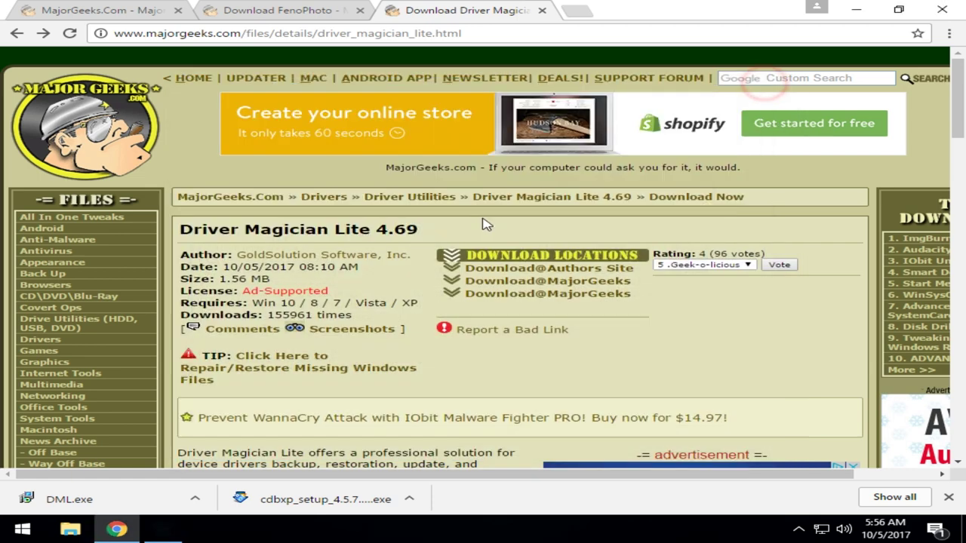
pyautogui.click(279, 500)
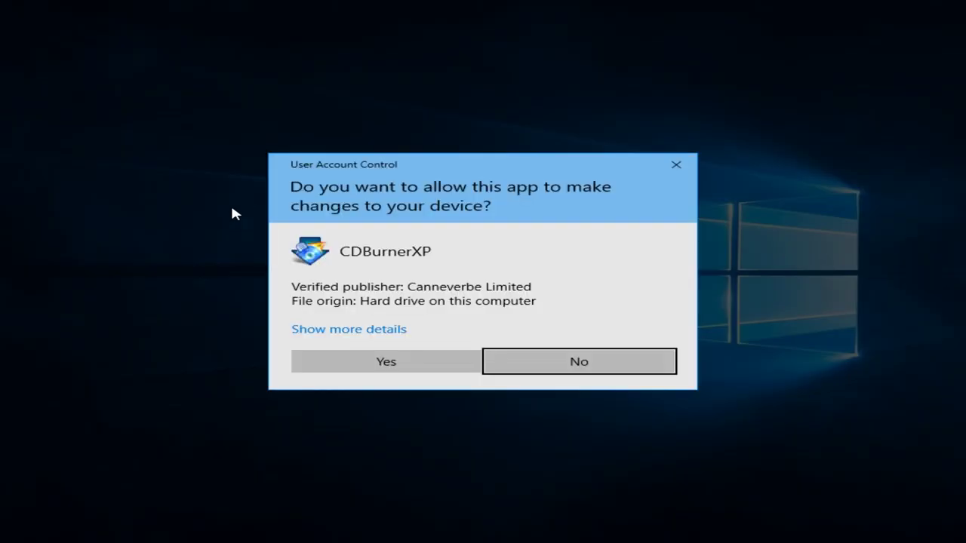
pyautogui.click(392, 362)
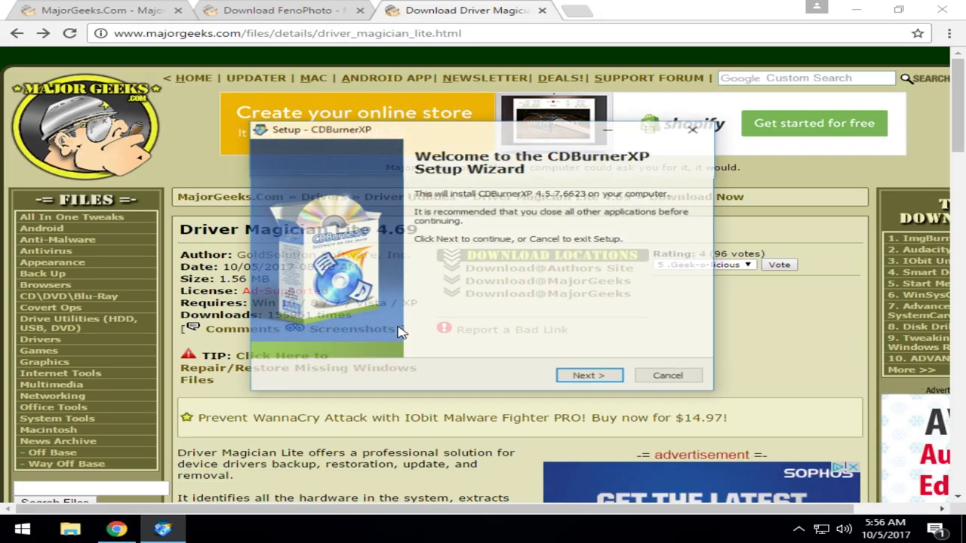
pyautogui.click(600, 375)
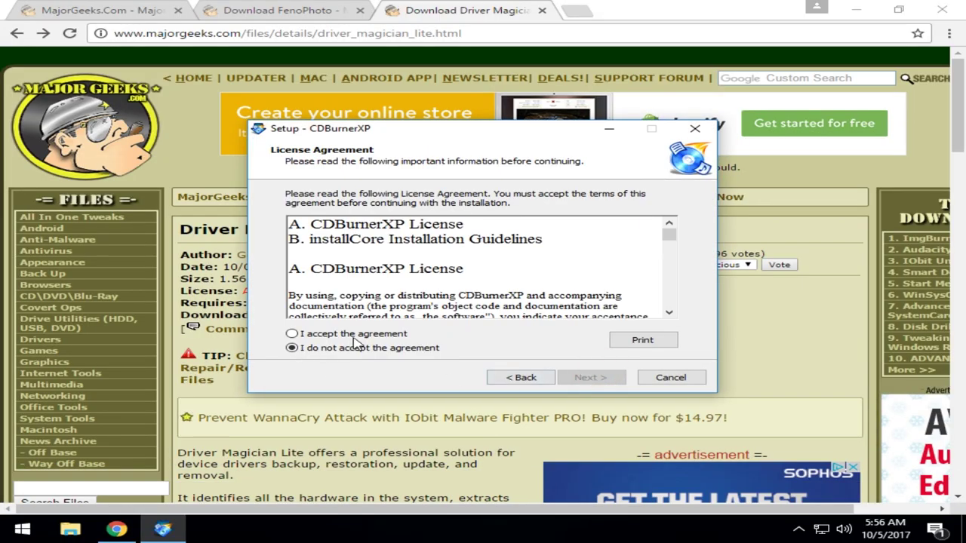
pyautogui.click(353, 334)
pyautogui.click(591, 377)
pyautogui.click(588, 379)
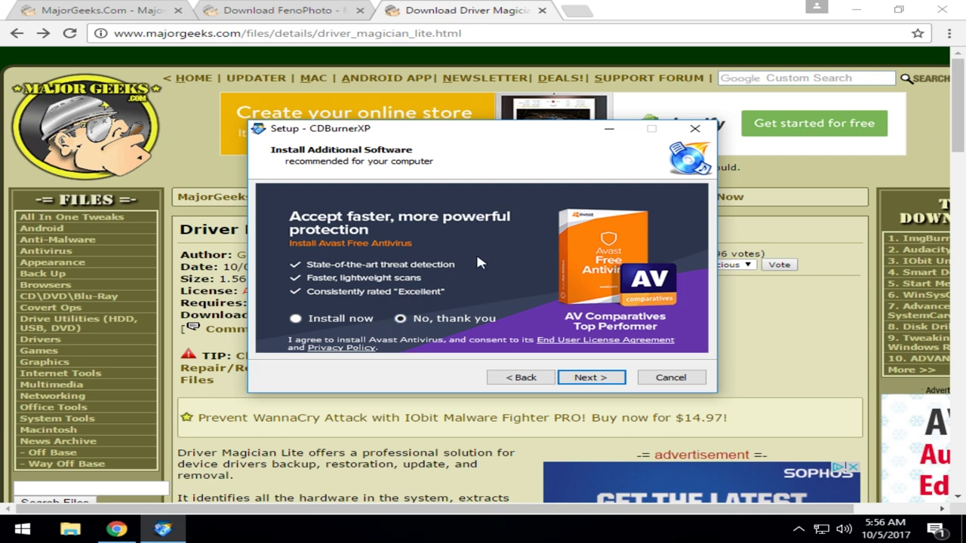
# Decline the Avast offer, keep all components and install CDBurnerXP
pyautogui.click(587, 379)
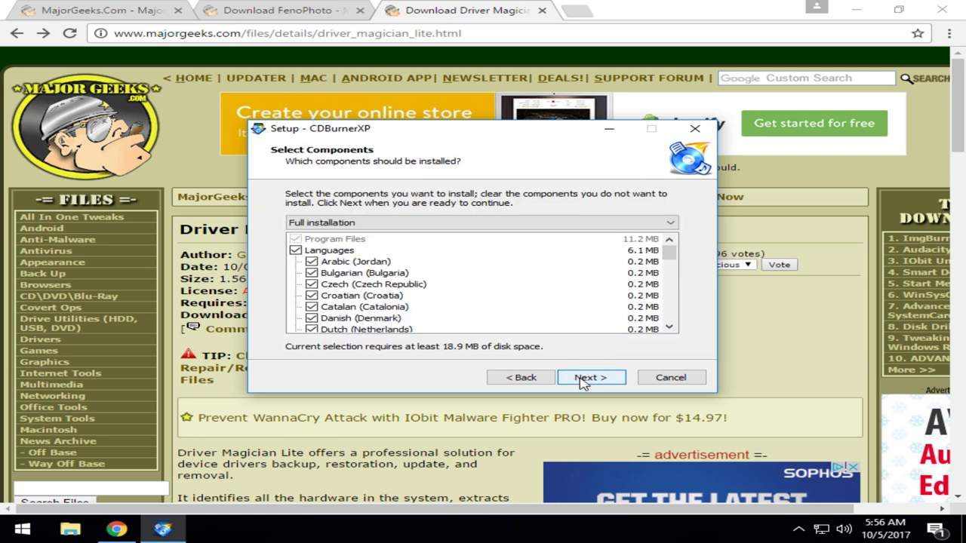
pyautogui.scroll(-10, 591, 381)
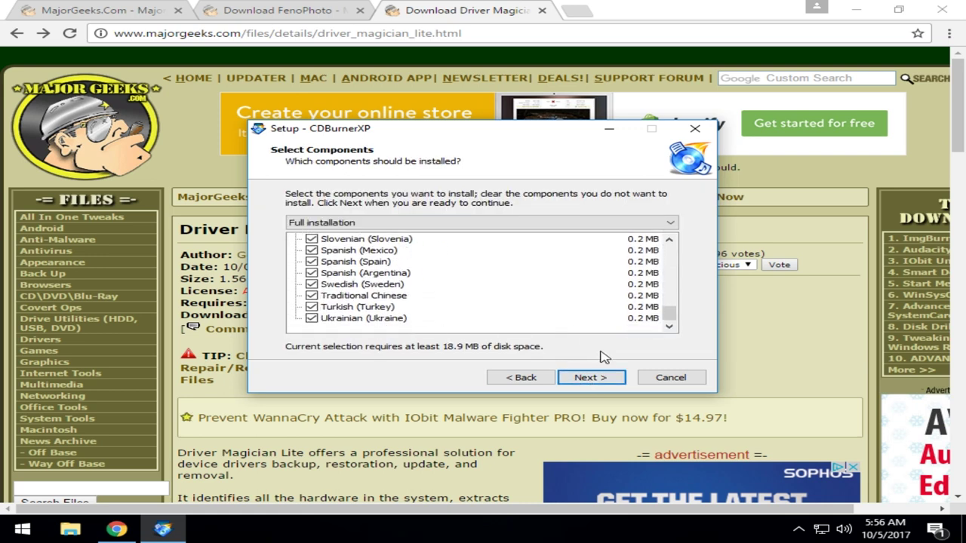
pyautogui.click(585, 380)
pyautogui.click(604, 379)
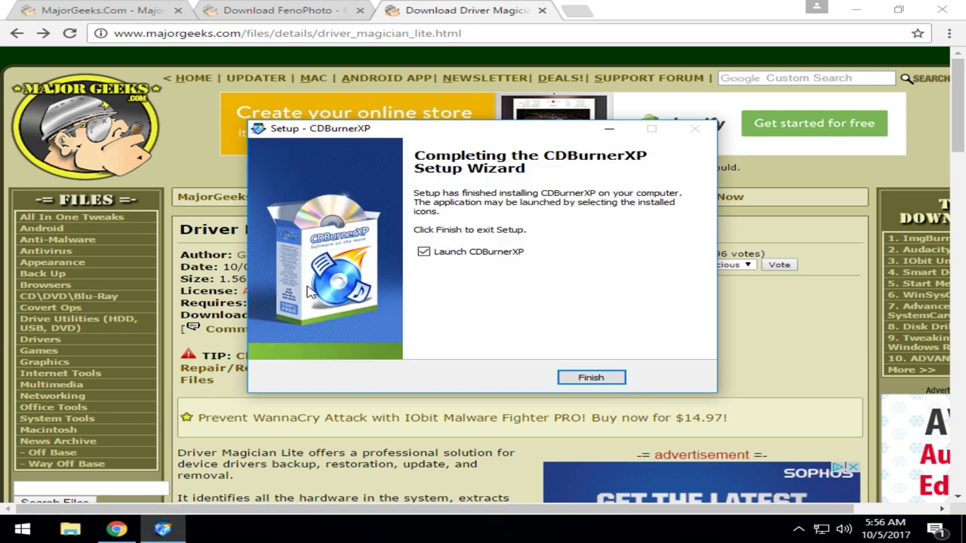
pyautogui.click(682, 317)
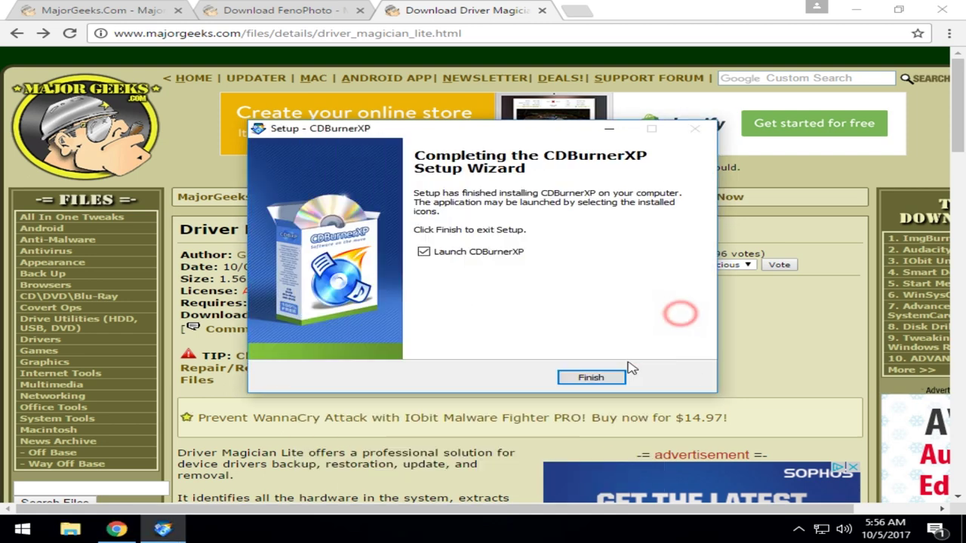
# Finish CDBurnerXP setup, confirm English as its language, then close the program
pyautogui.click(594, 377)
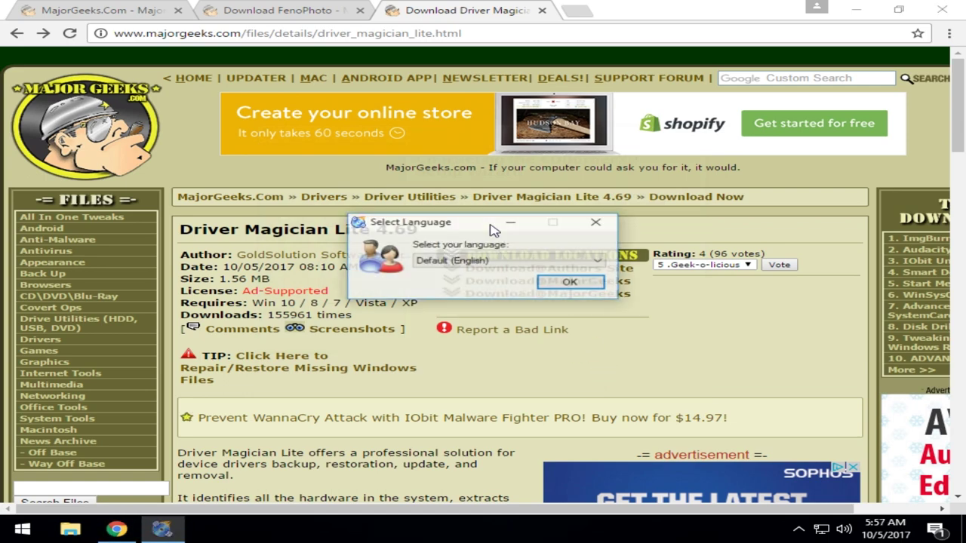
pyautogui.click(569, 283)
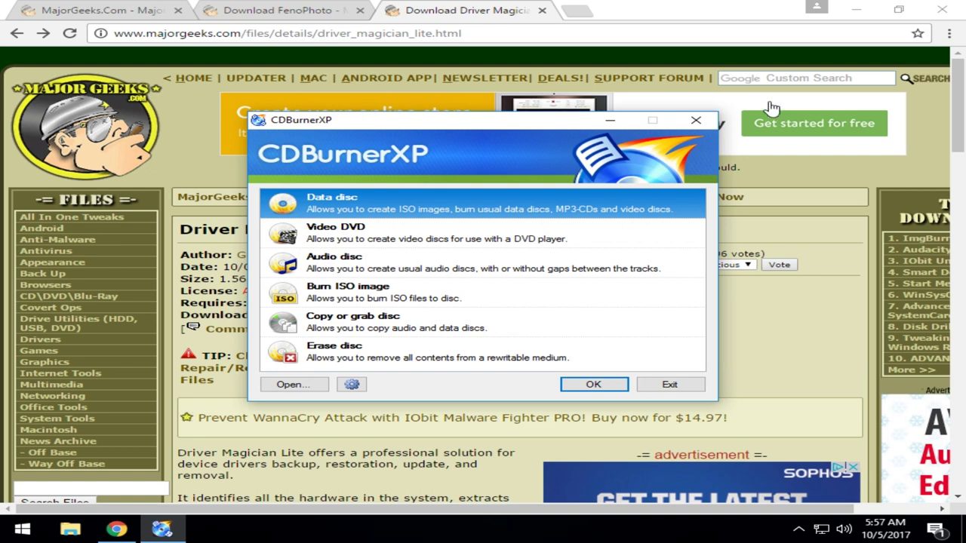
pyautogui.click(694, 120)
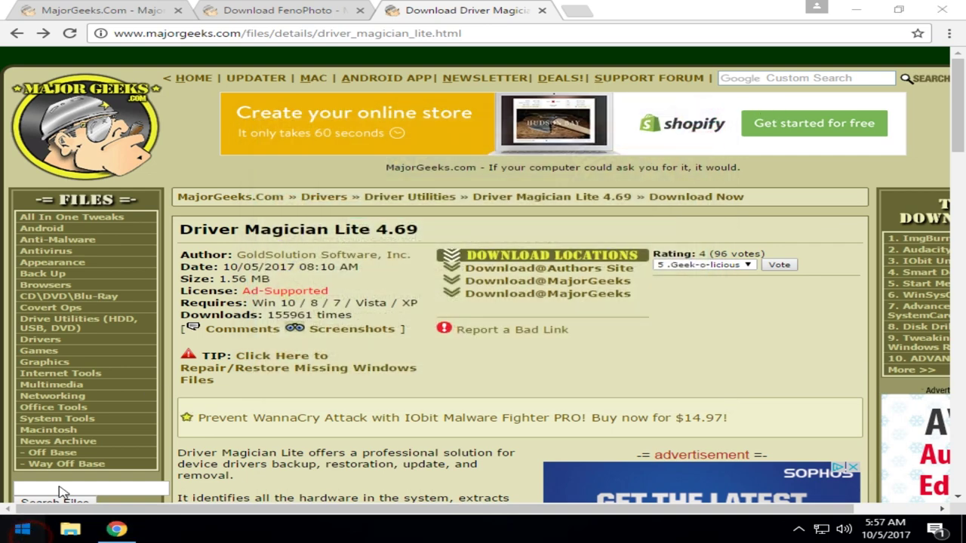
# Sort Apps & features by install date to check both installs, then close Settings and the Driver Magician tab
pyautogui.click(22, 529)
pyautogui.click(23, 465)
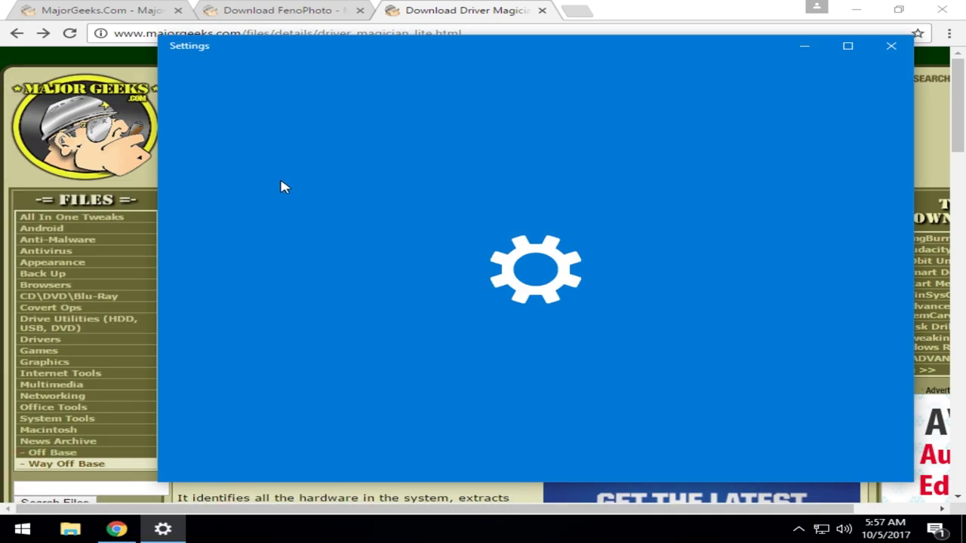
pyautogui.click(249, 266)
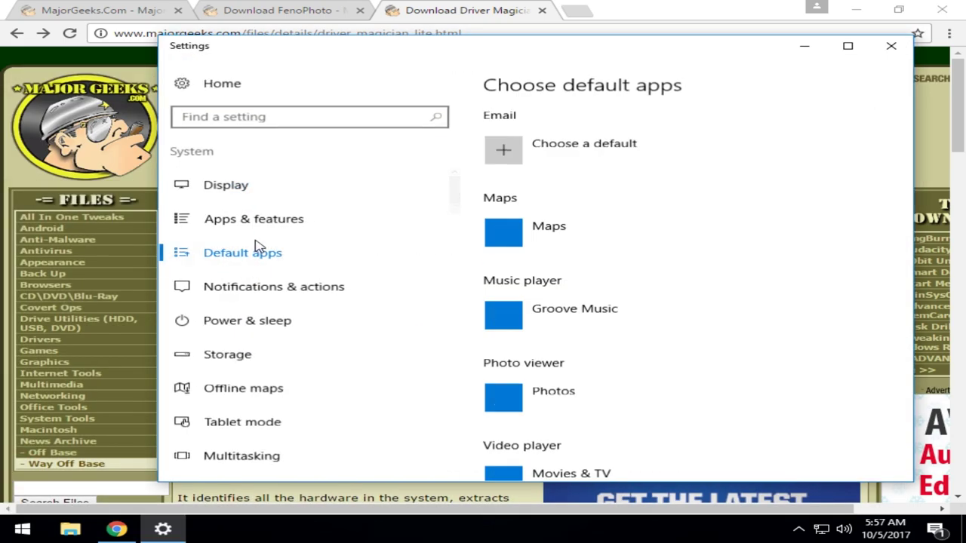
pyautogui.click(253, 219)
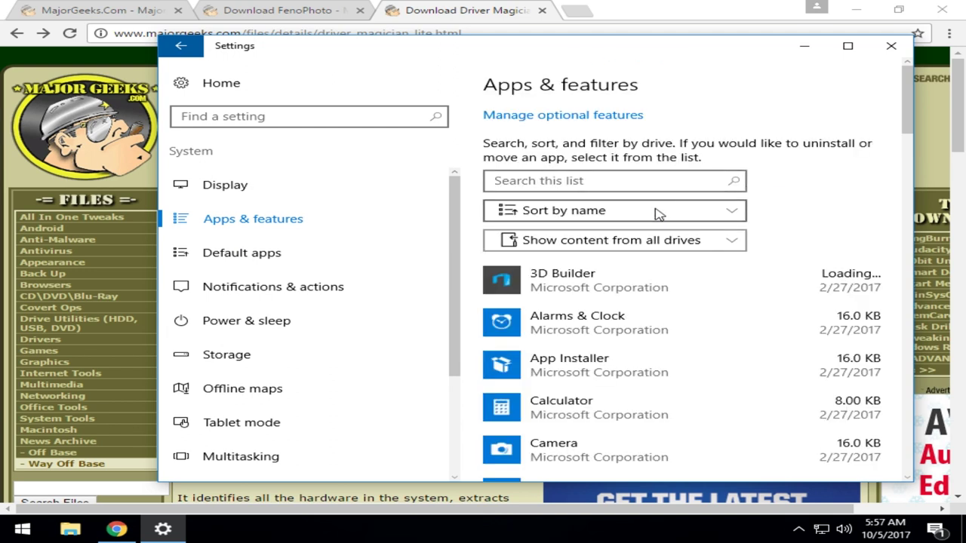
pyautogui.click(653, 213)
pyautogui.click(631, 254)
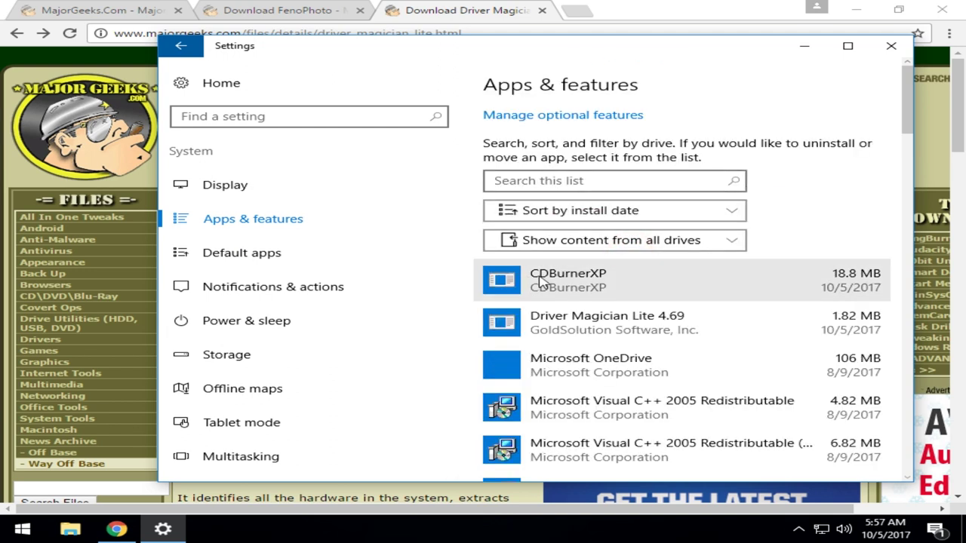
pyautogui.click(890, 45)
pyautogui.hotkey('ctrl', 'w')
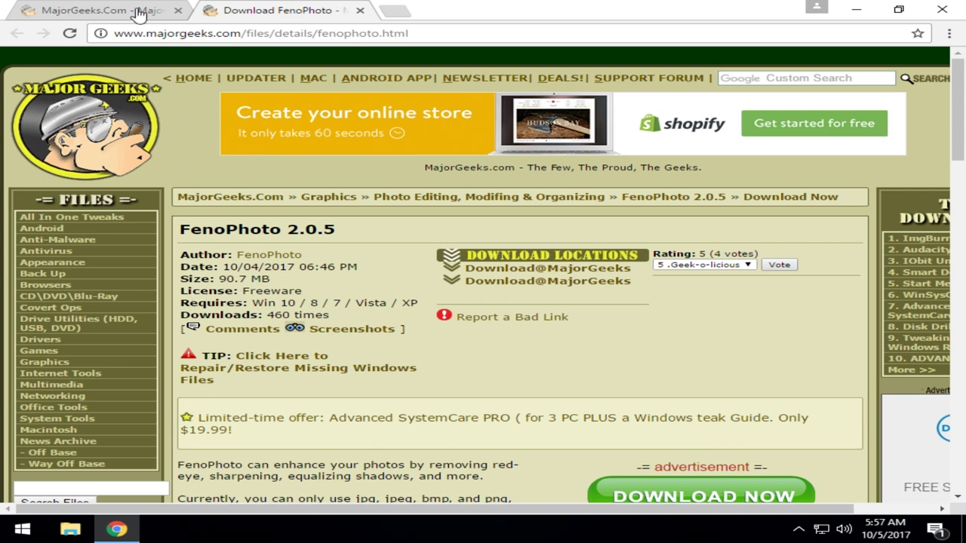
# Highlight a Freeware label on the home page, then open BurnAware Free 10.6 and highlight its Ad-Supported license
pyautogui.click(114, 11)
pyautogui.moveTo(179, 291); pyautogui.dragTo(328, 290)
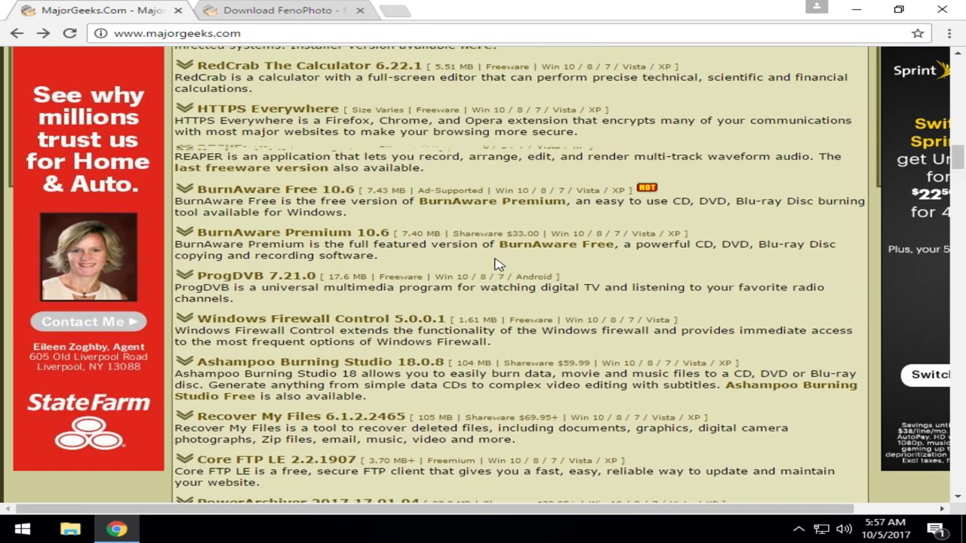
pyautogui.click(272, 273)
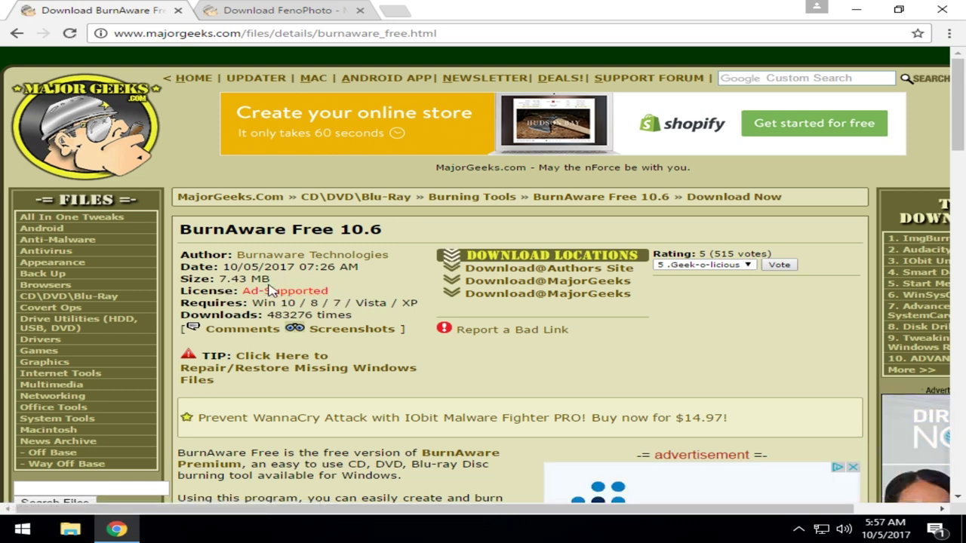
pyautogui.moveTo(280, 280); pyautogui.dragTo(329, 295)
pyautogui.click(329, 294)
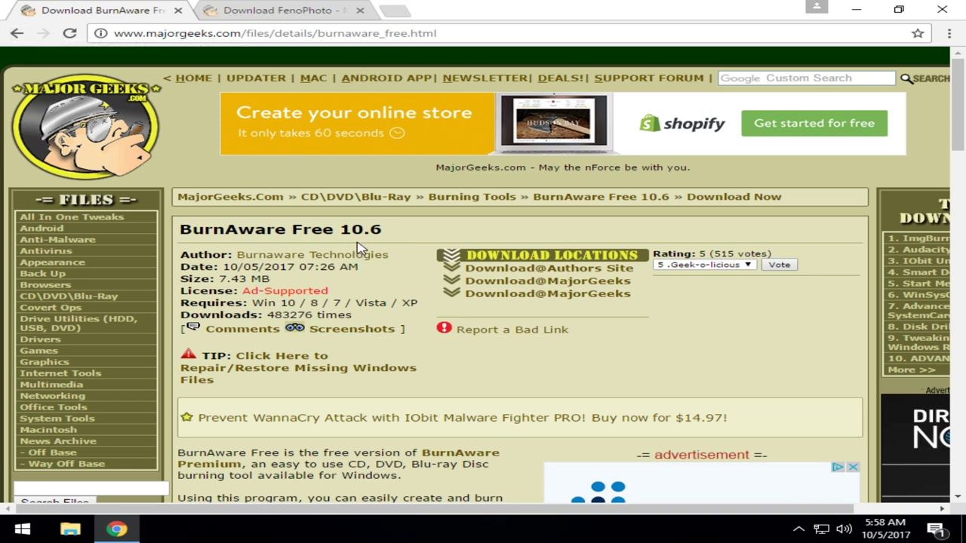
pyautogui.click(299, 11)
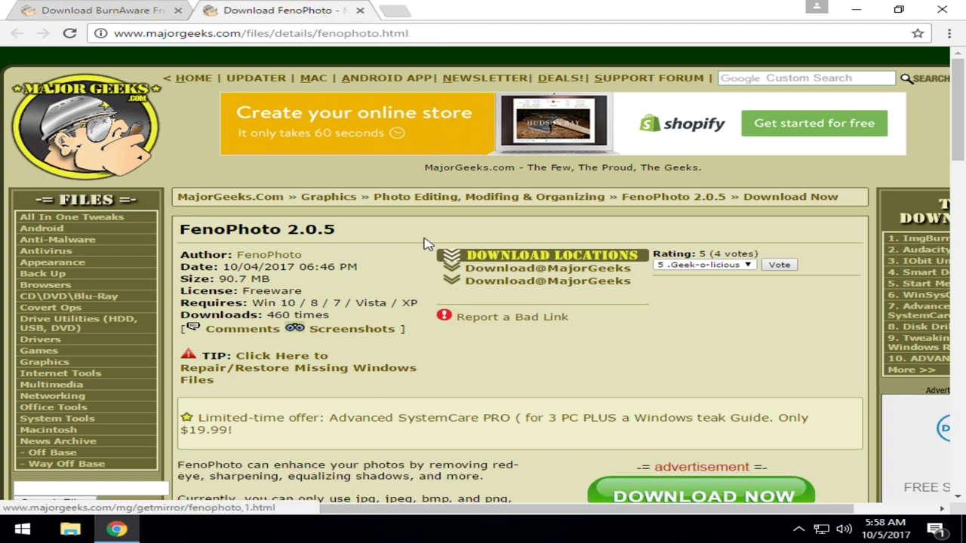
pyautogui.scroll(-4, 327, 230)
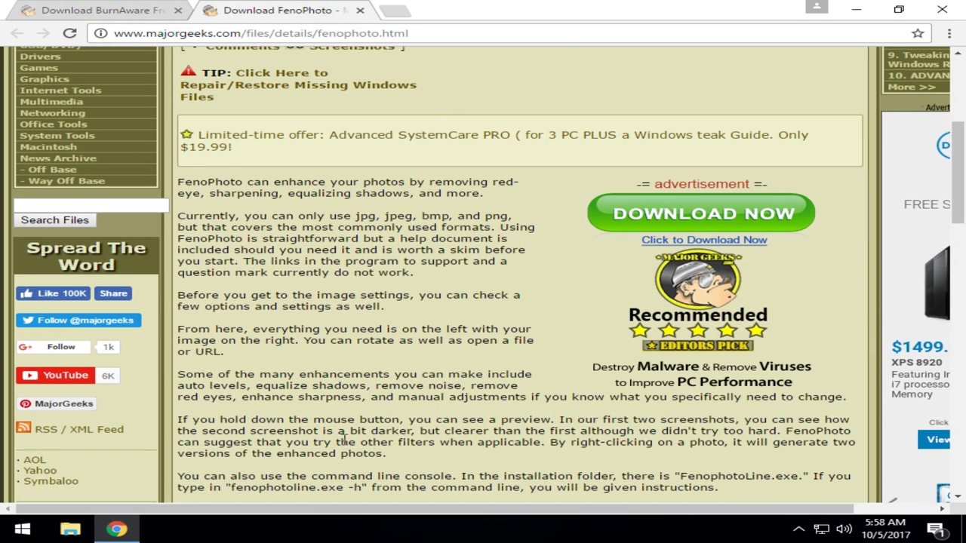
pyautogui.scroll(1, 309, 216)
pyautogui.scroll(-2, 213, 181)
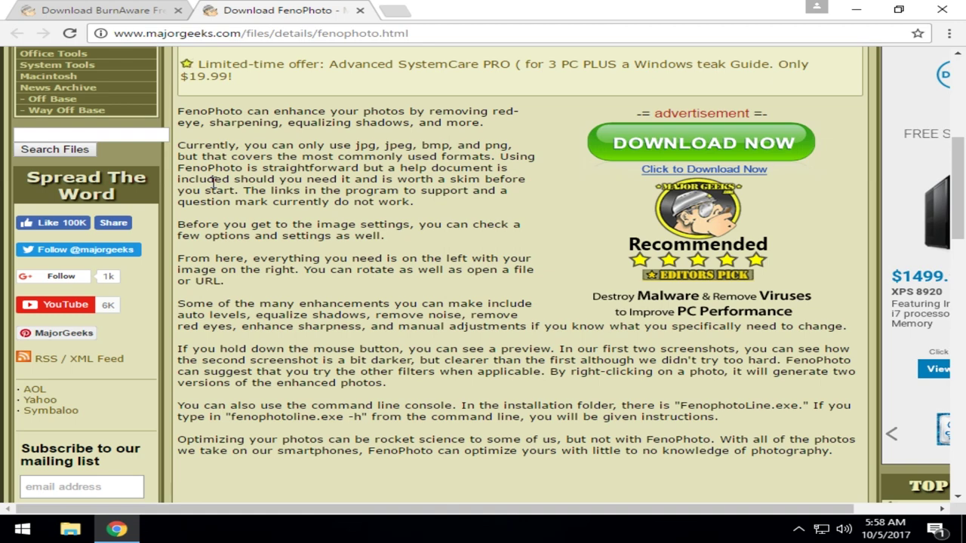
pyautogui.scroll(4, 406, 143)
pyautogui.scroll(-1, 464, 256)
pyautogui.scroll(-4, 465, 257)
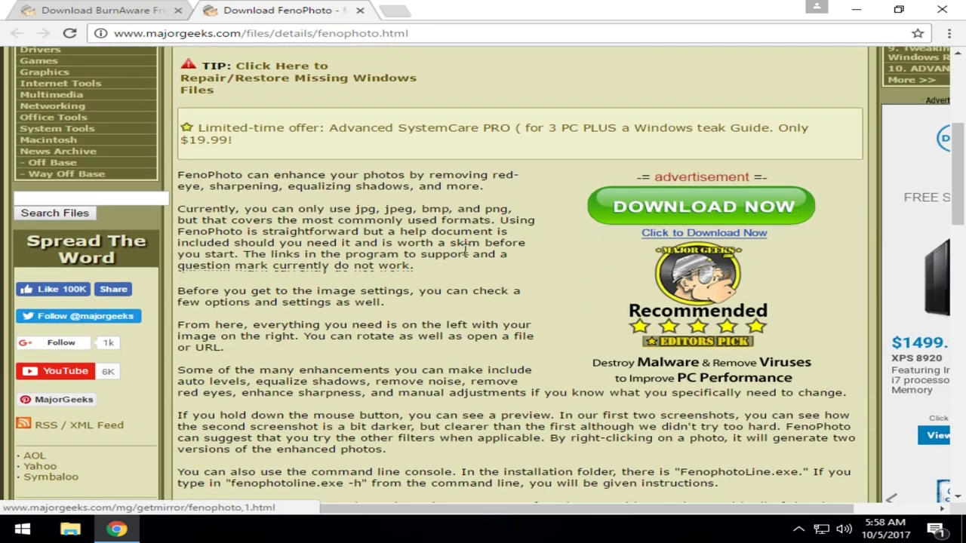
pyautogui.scroll(-1, 249, 224)
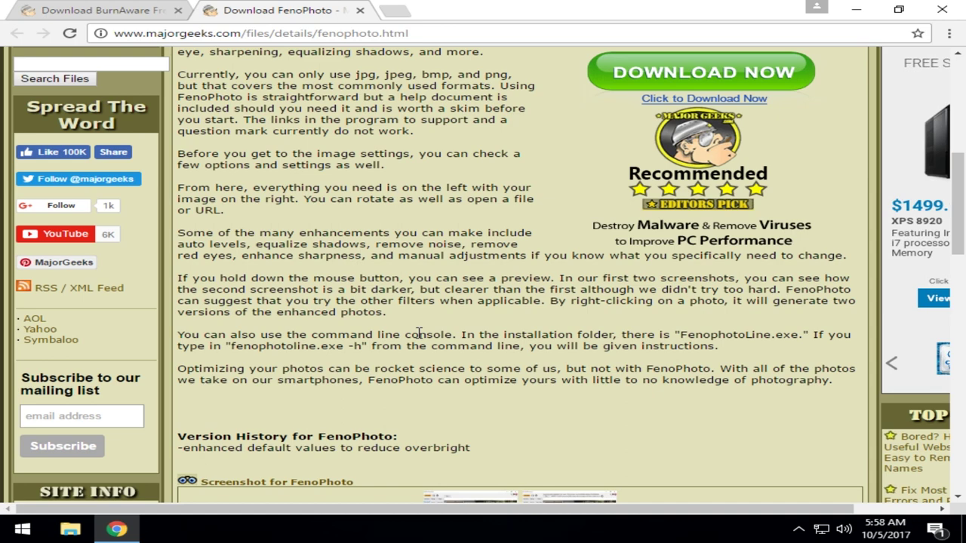
pyautogui.scroll(-4, 294, 184)
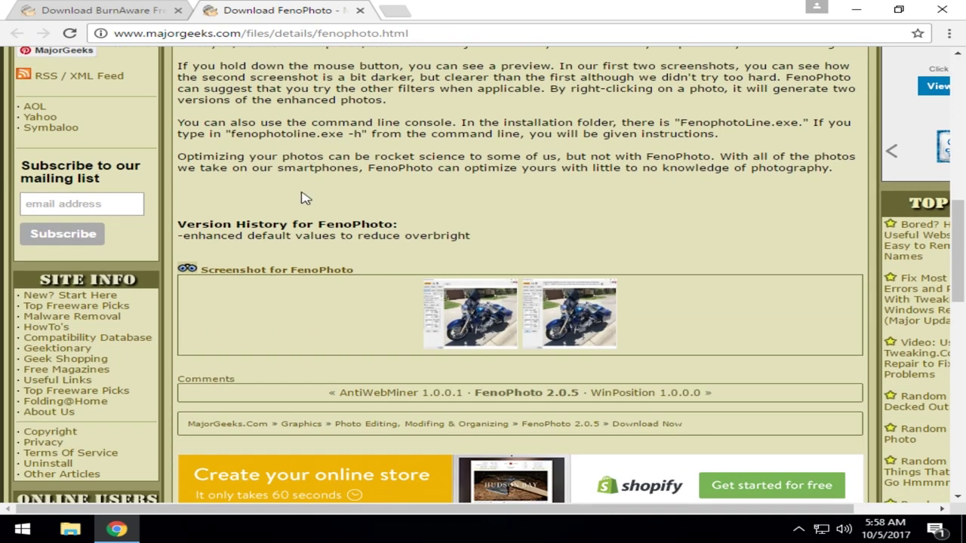
pyautogui.scroll(3, 272, 226)
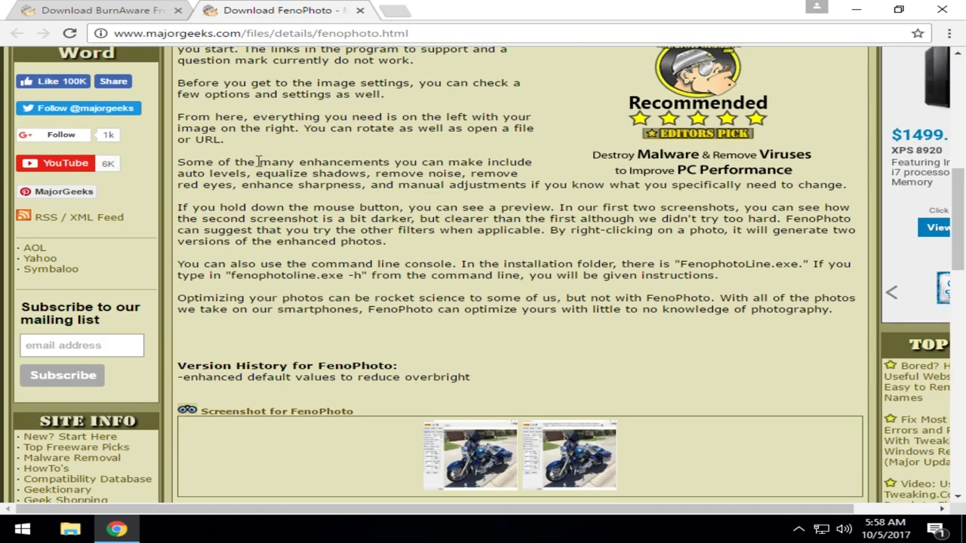
pyautogui.scroll(1, 340, 188)
pyautogui.scroll(-5, 545, 248)
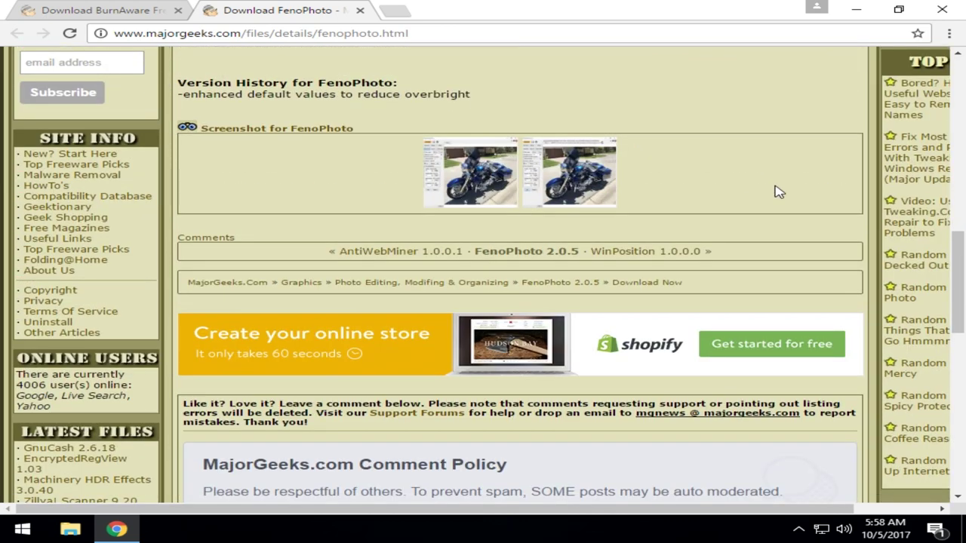
# Enlarge and close the first FenoPhoto screenshot, then go to the MajorGeeks home page
pyautogui.click(494, 186)
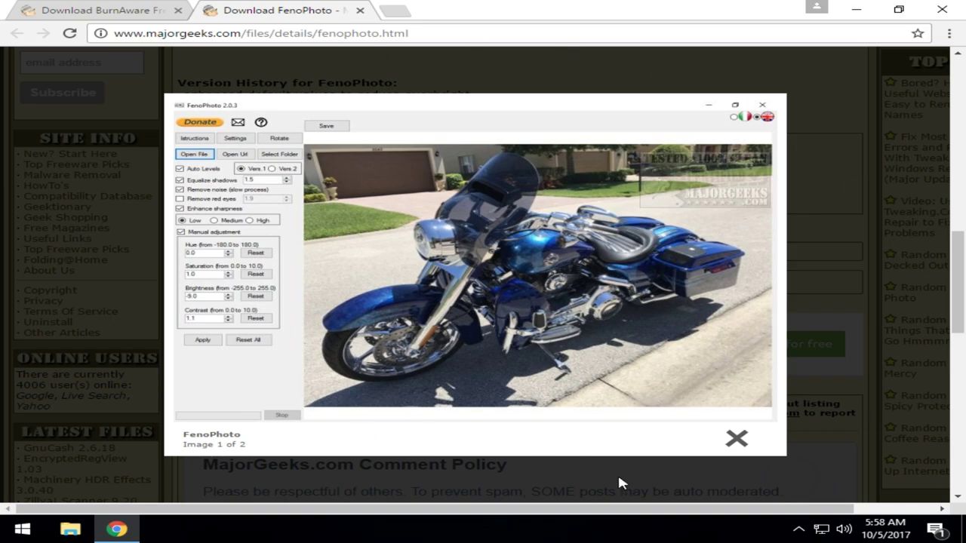
pyautogui.click(737, 438)
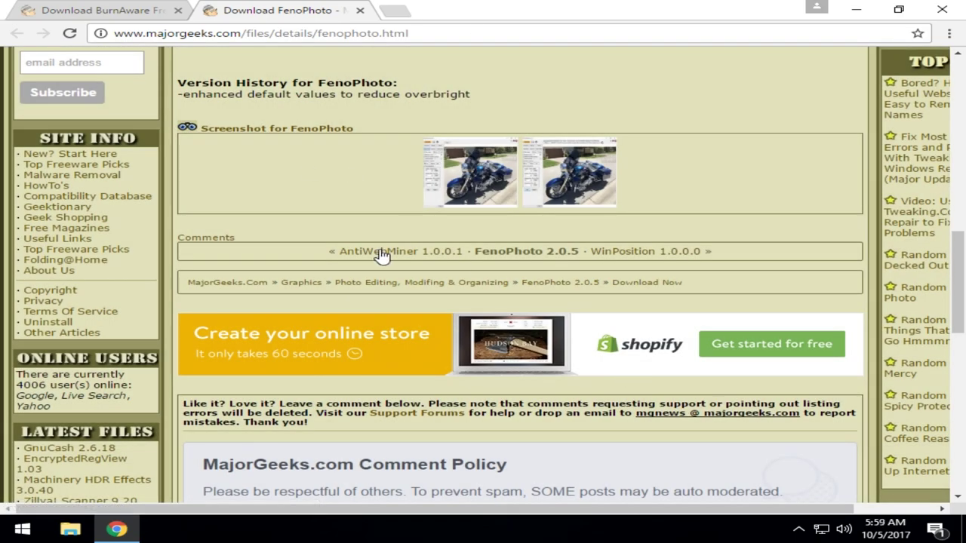
pyautogui.scroll(15, 381, 255)
pyautogui.click(84, 134)
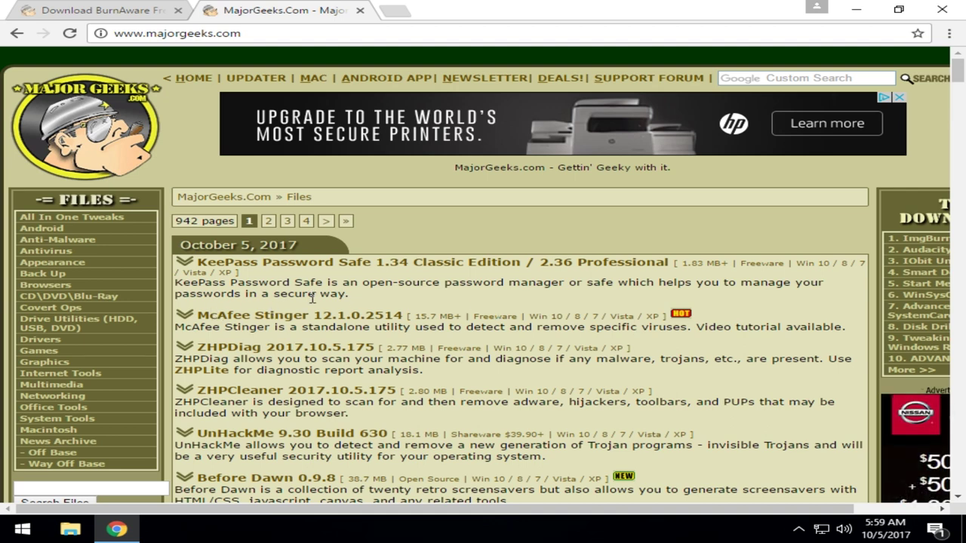
# Close the extra home page tab and load the MajorGeeks home page from BurnAware Free
pyautogui.click(360, 11)
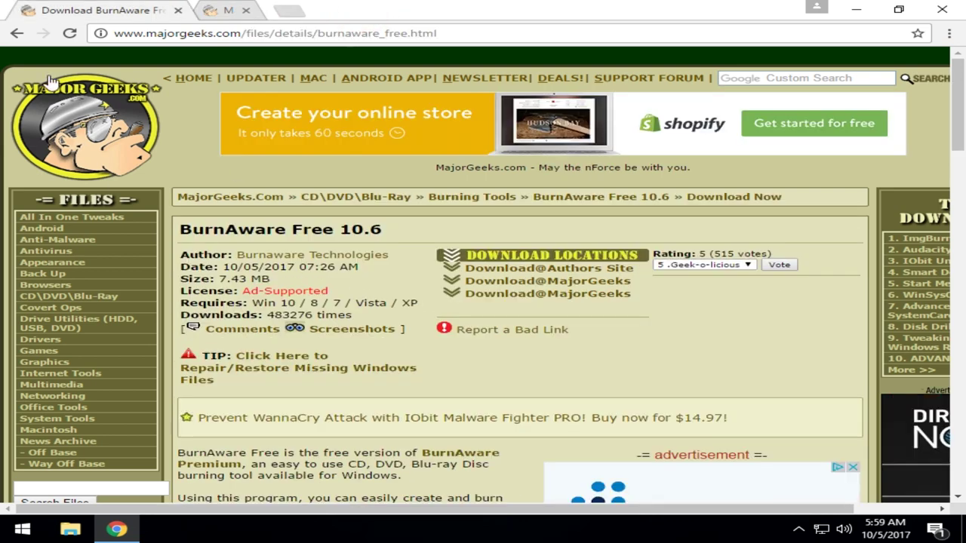
pyautogui.click(79, 128)
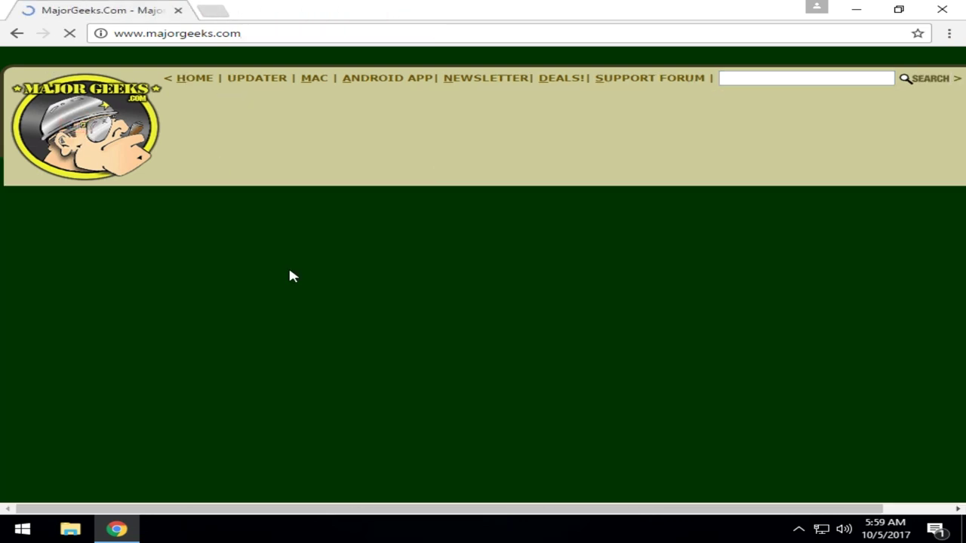